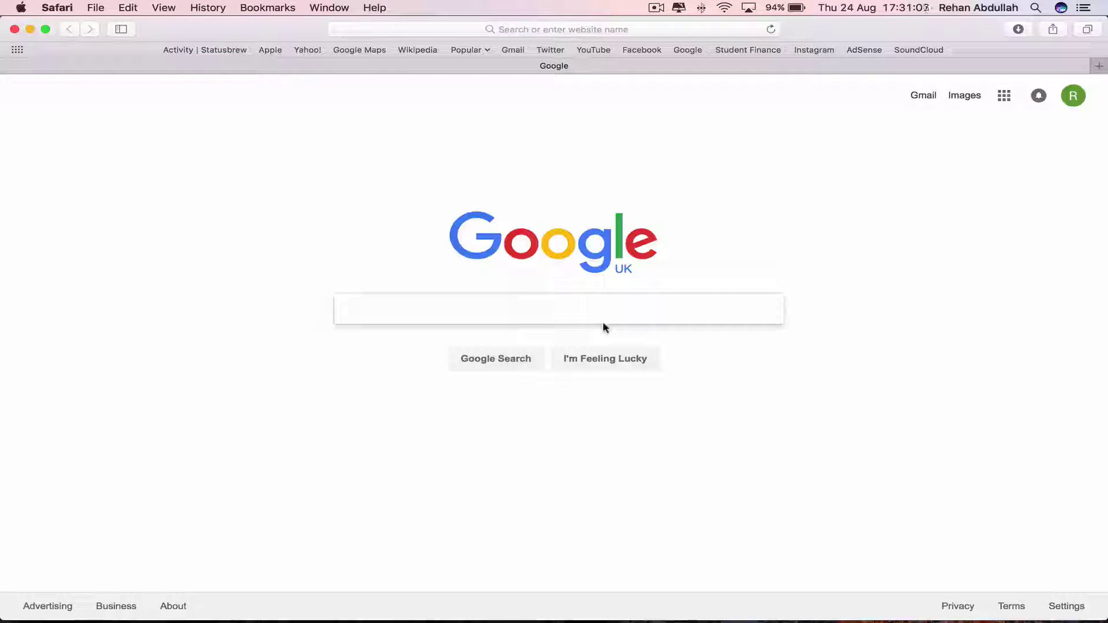
text(cyberdu)
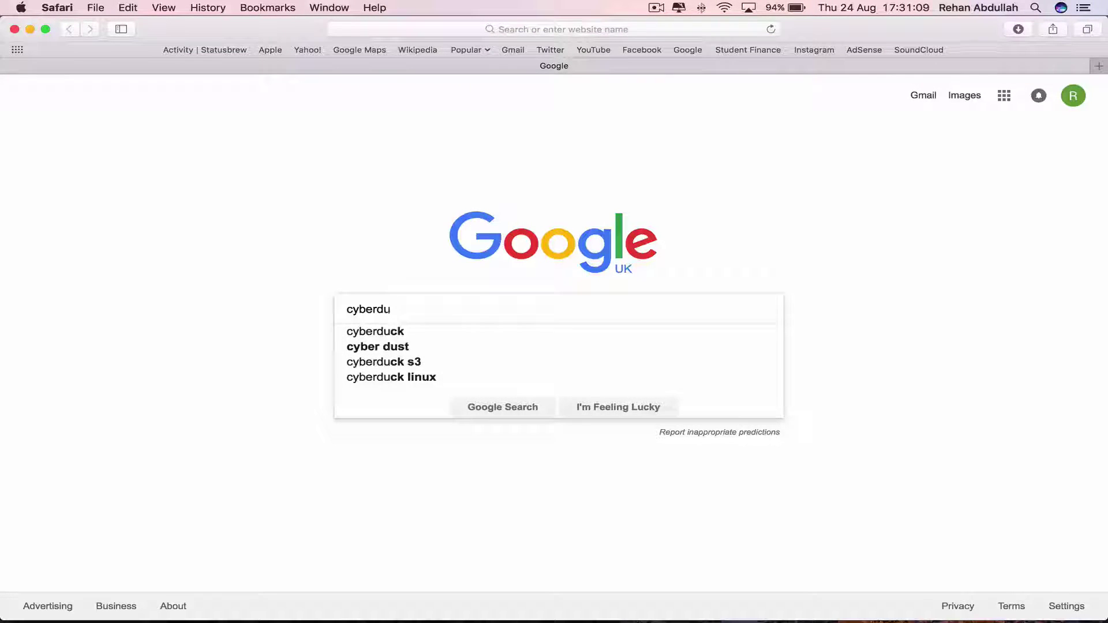
text(ck)
Search Google for 'cyberduck download for mac' and open the official cyberduck.io site.
key(Down)
key(Down)
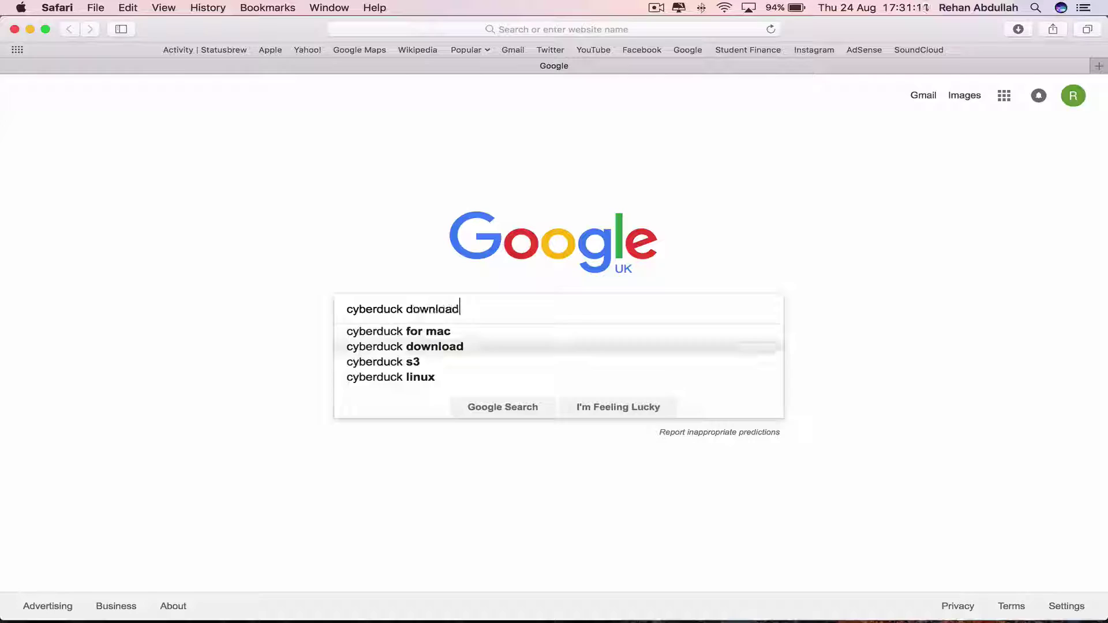
key(Down)
key(Return)
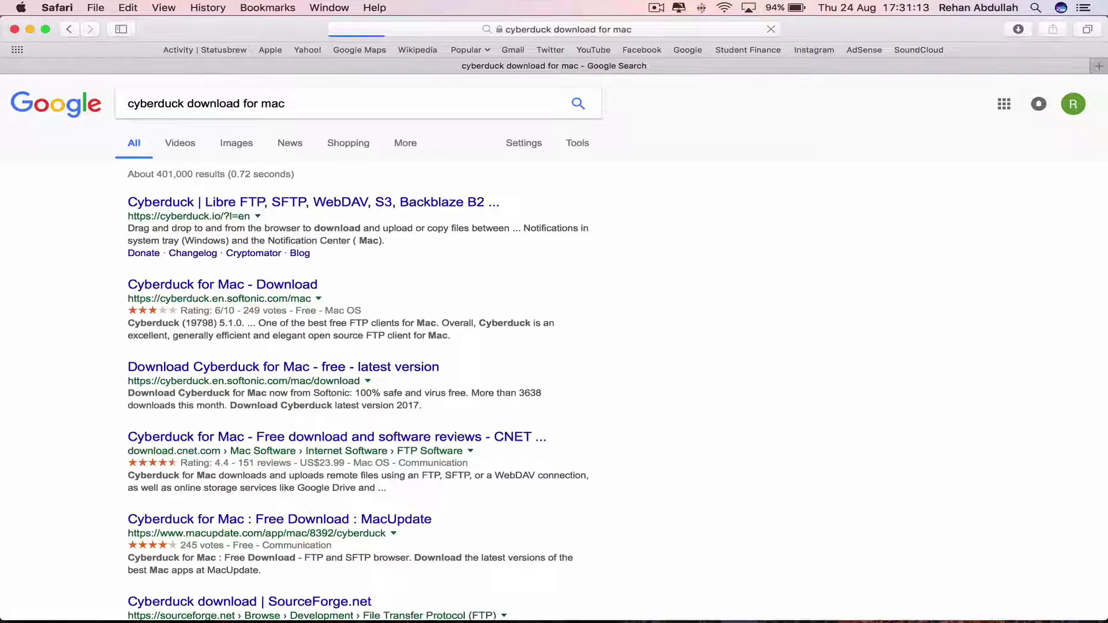
click(243, 202)
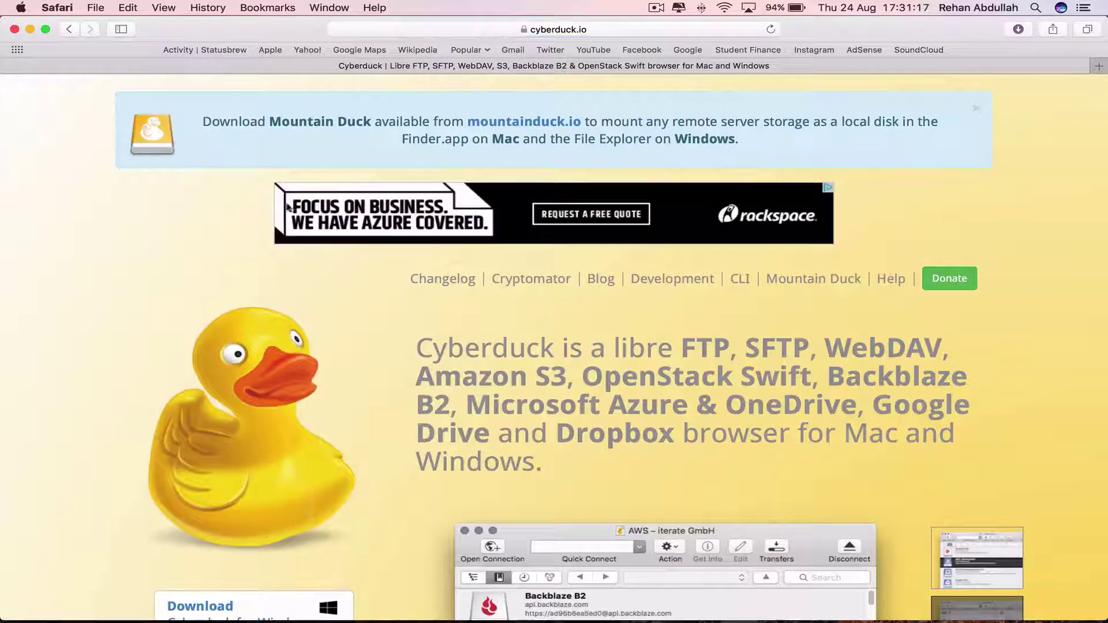
scroll(743, 305, down, 5)
scroll(743, 305, down, 4)
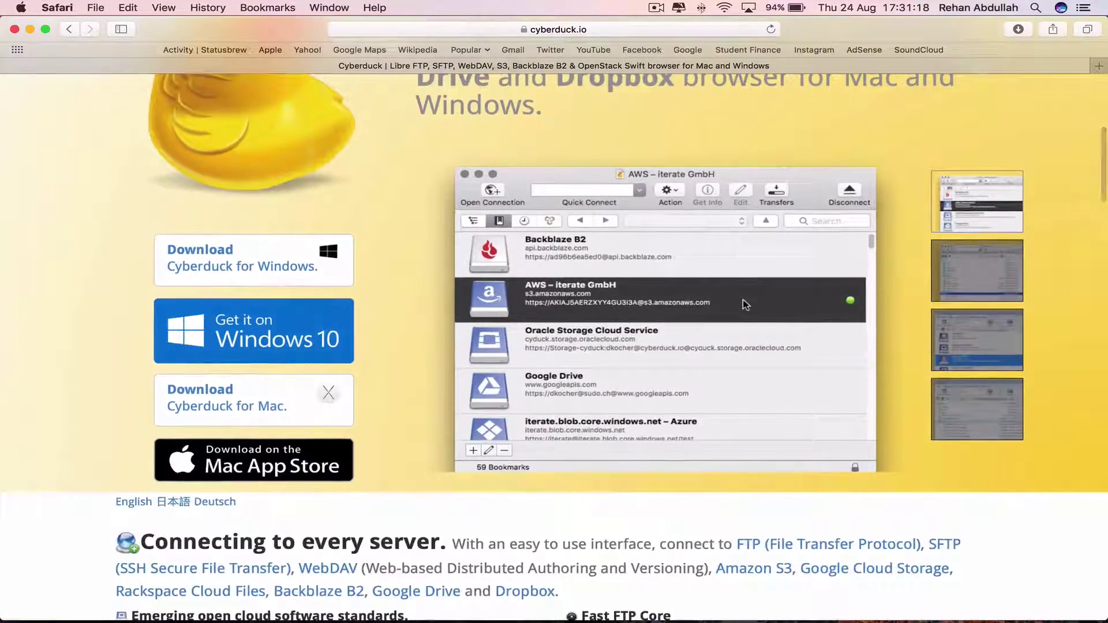
Download Cyberduck for Mac, confirm Cyberduck.app in Downloads, and close the Safari window.
click(210, 406)
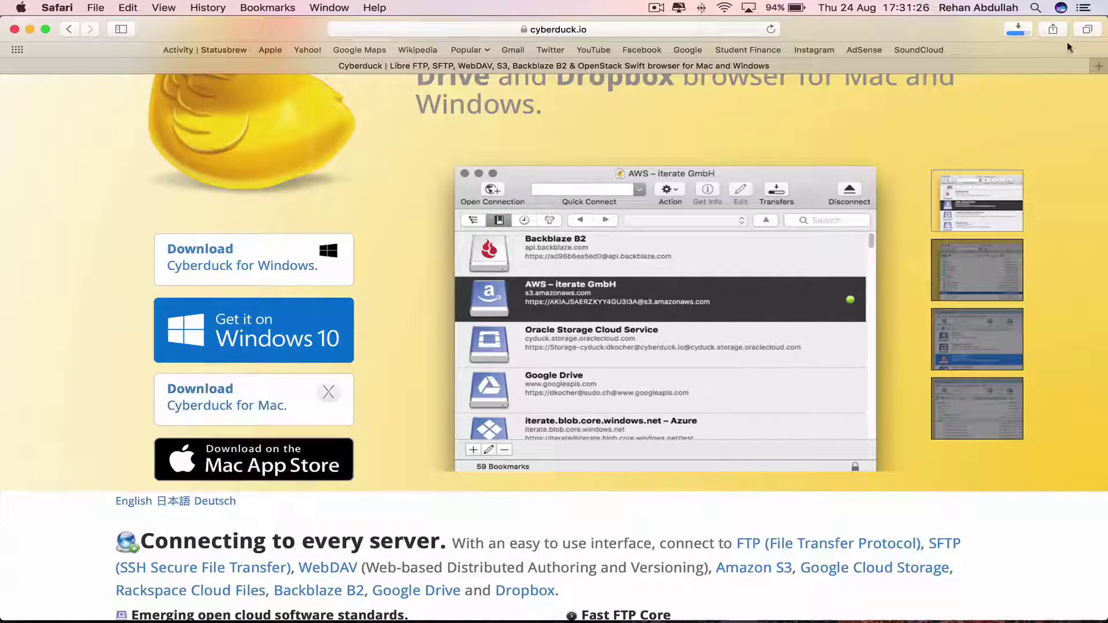
scroll(949, 92, up, 8)
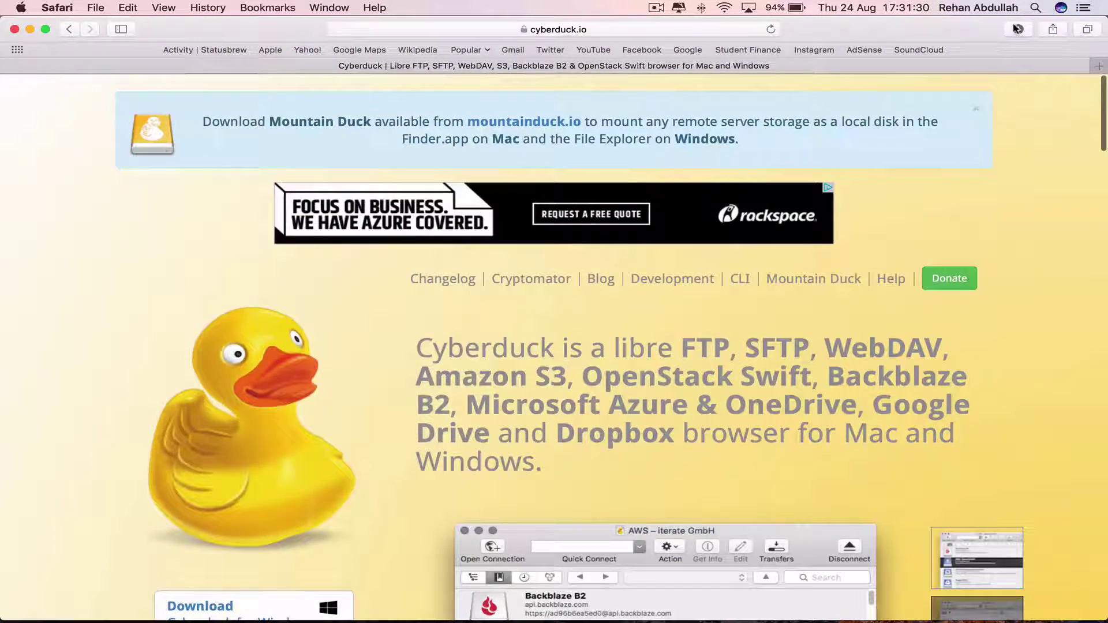
click(1018, 29)
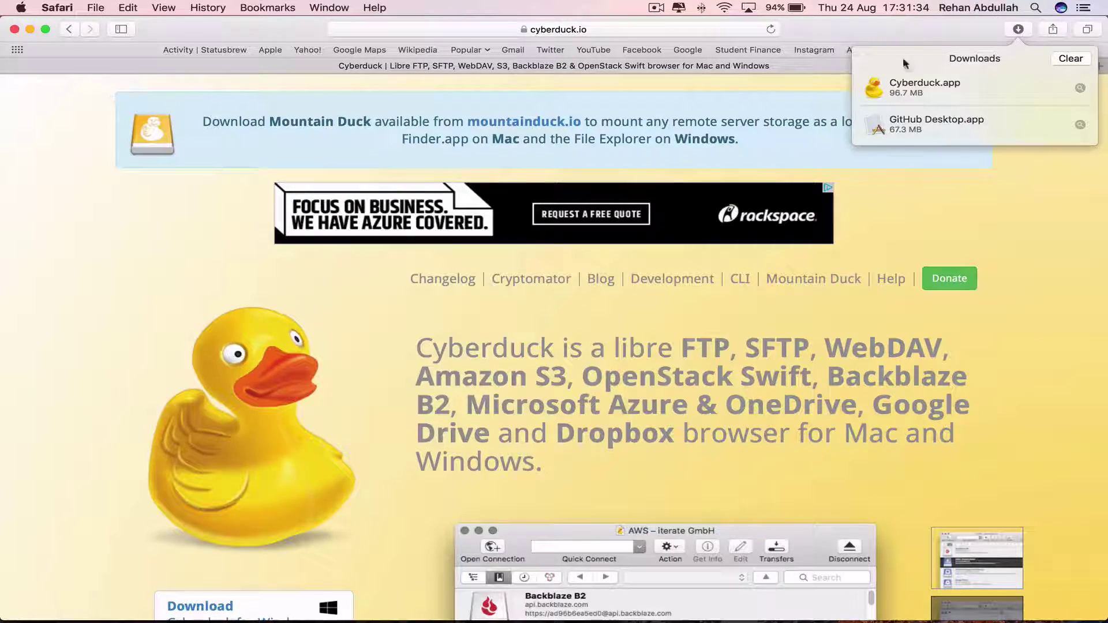
click(14, 31)
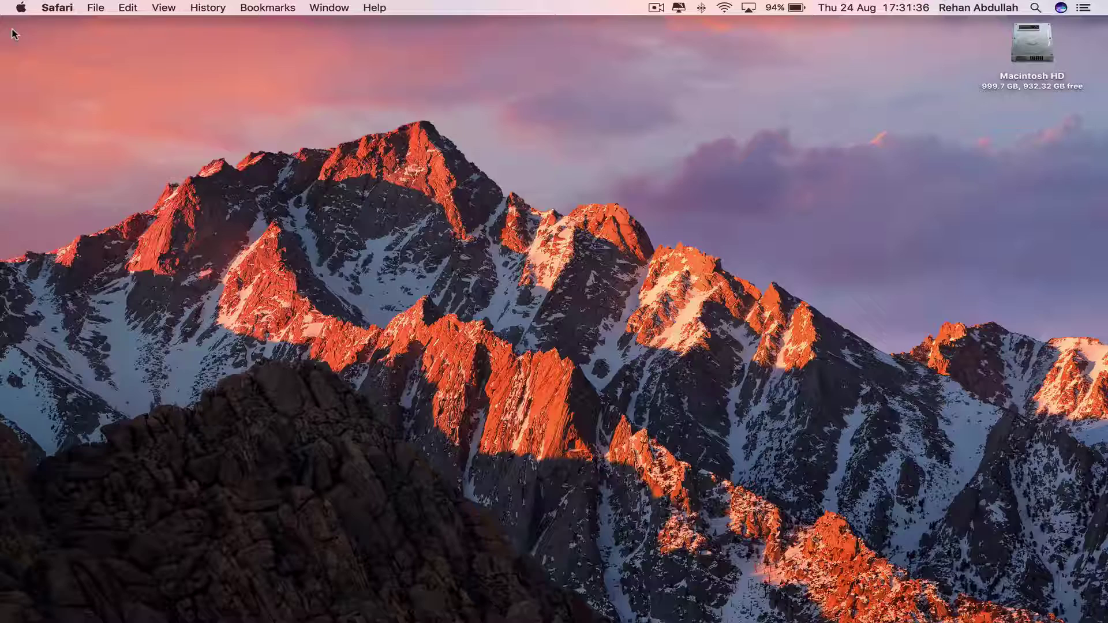
Move Cyberduck.app from Downloads to Applications in Finder, then close the window.
click(653, 234)
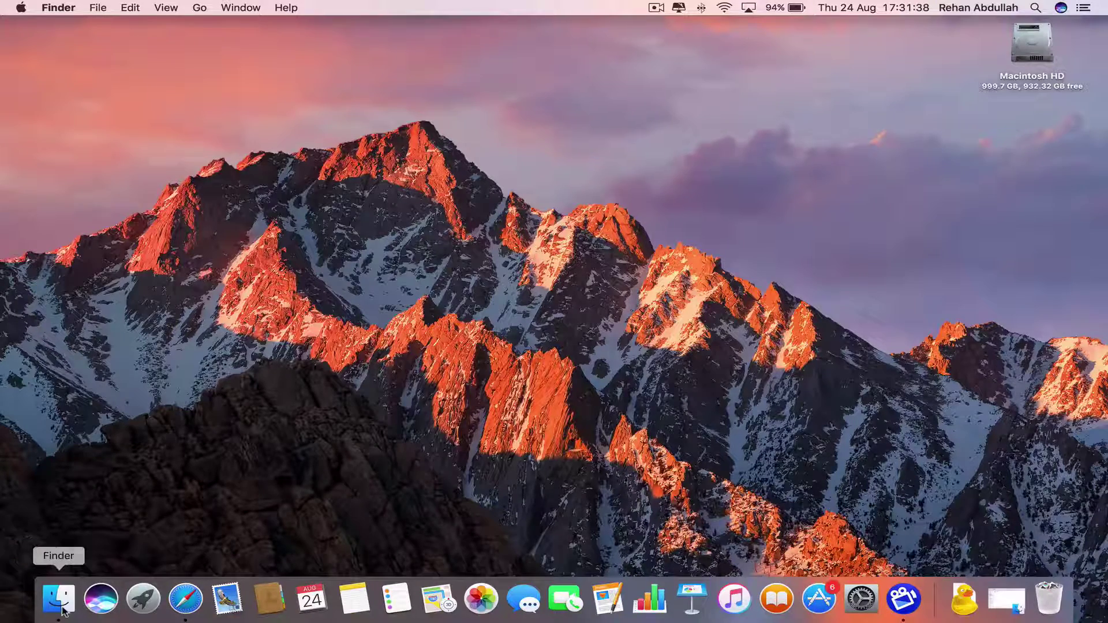
click(63, 612)
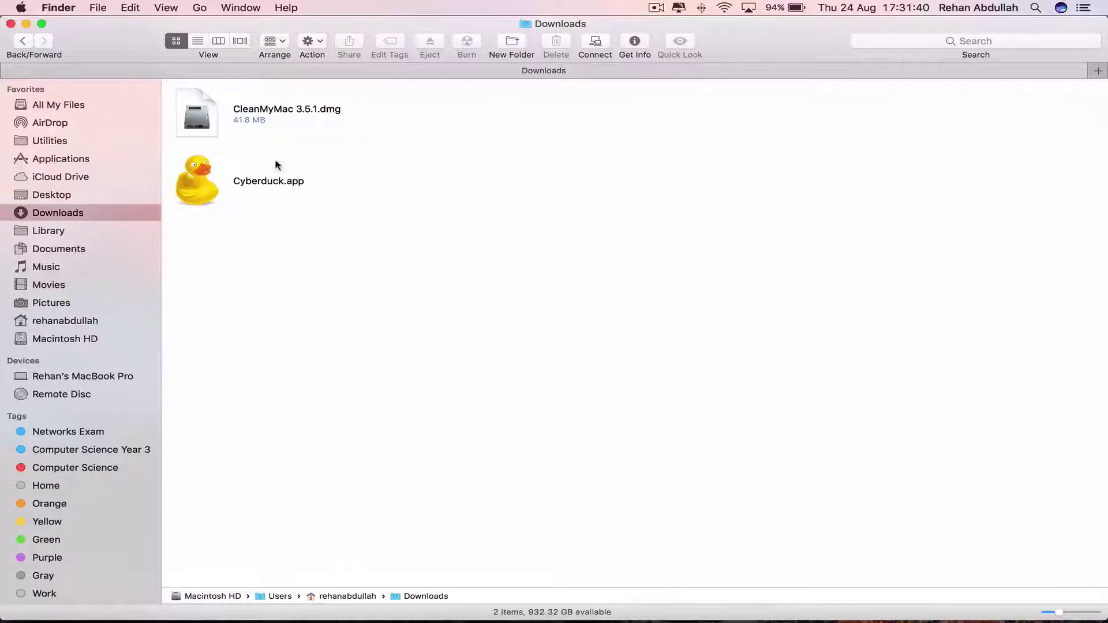
click(199, 176)
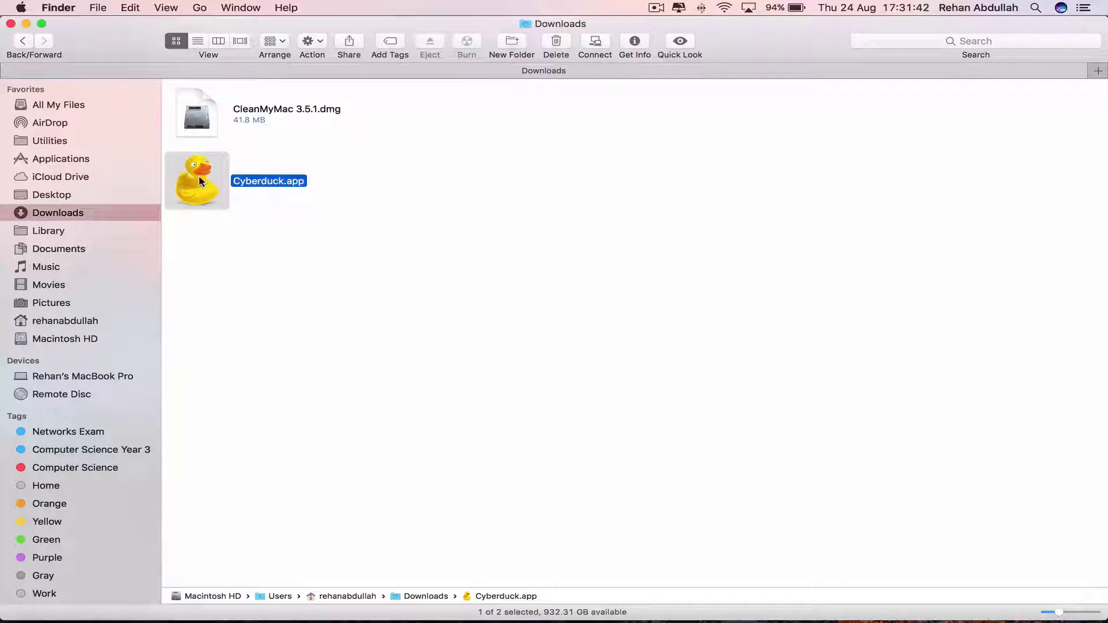
click(41, 162)
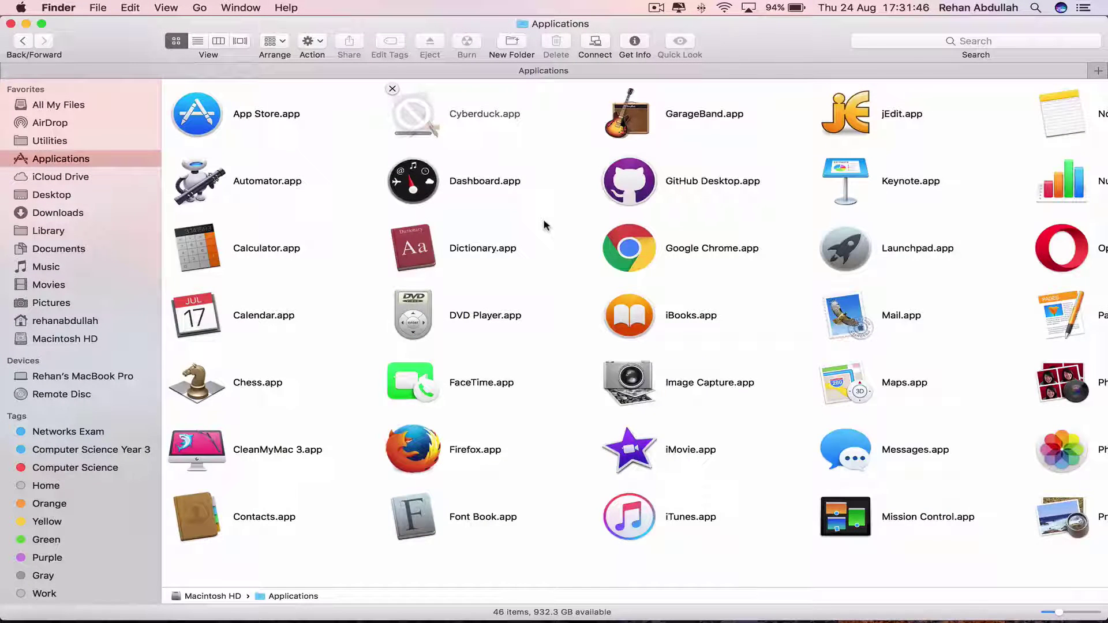
click(11, 24)
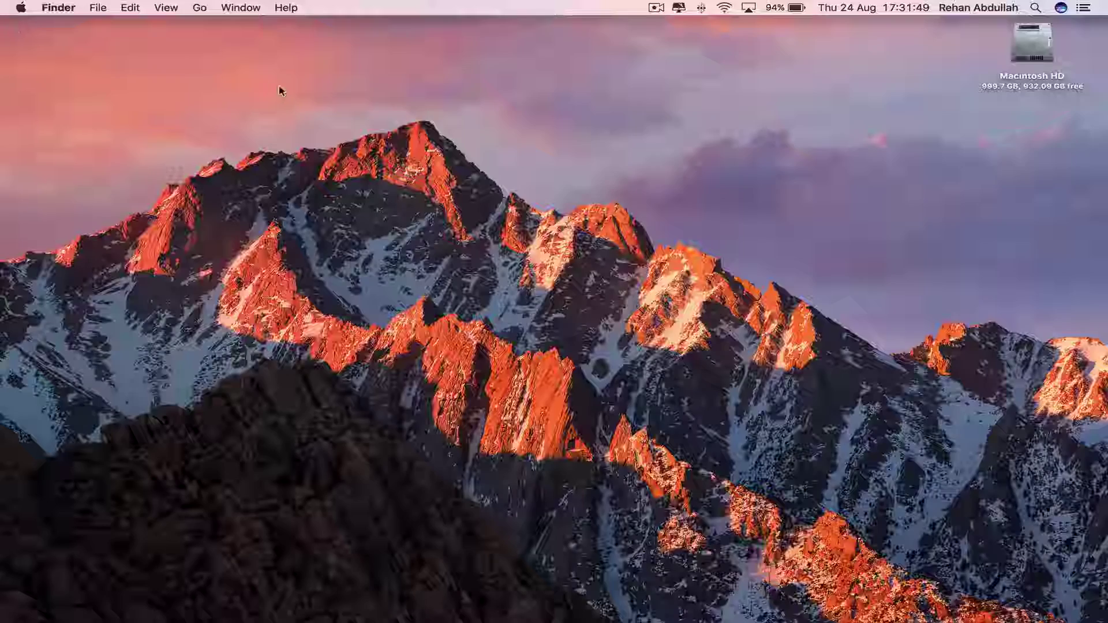
mouse_move(148, 598)
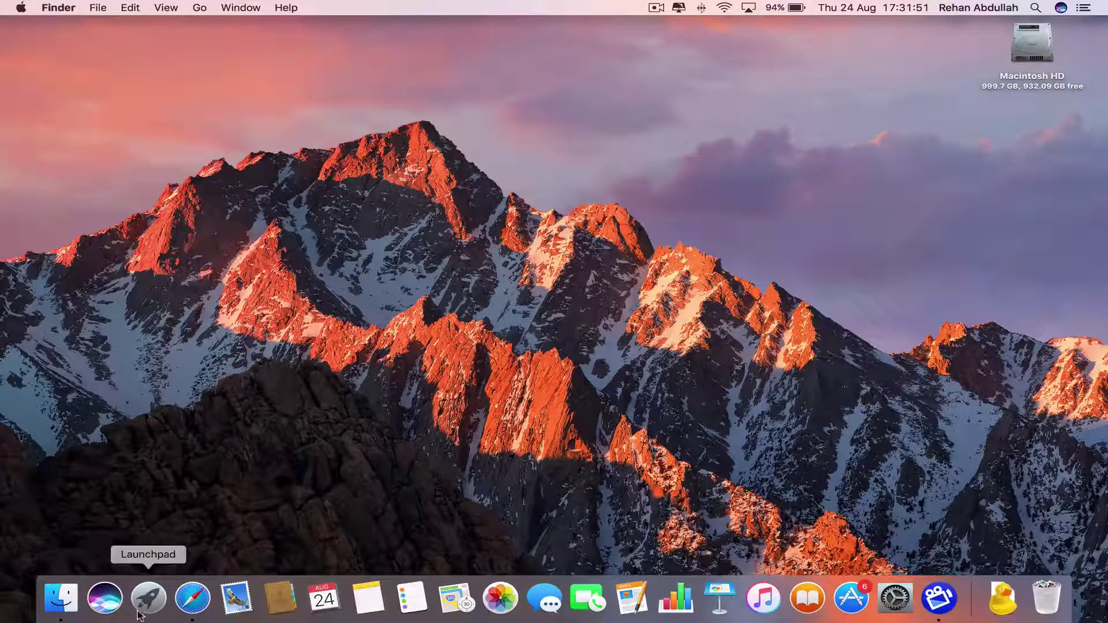
Launch Cyberduck from Launchpad, approve the internet-download warning, and reposition its window.
click(138, 614)
scroll(793, 441, down, 3)
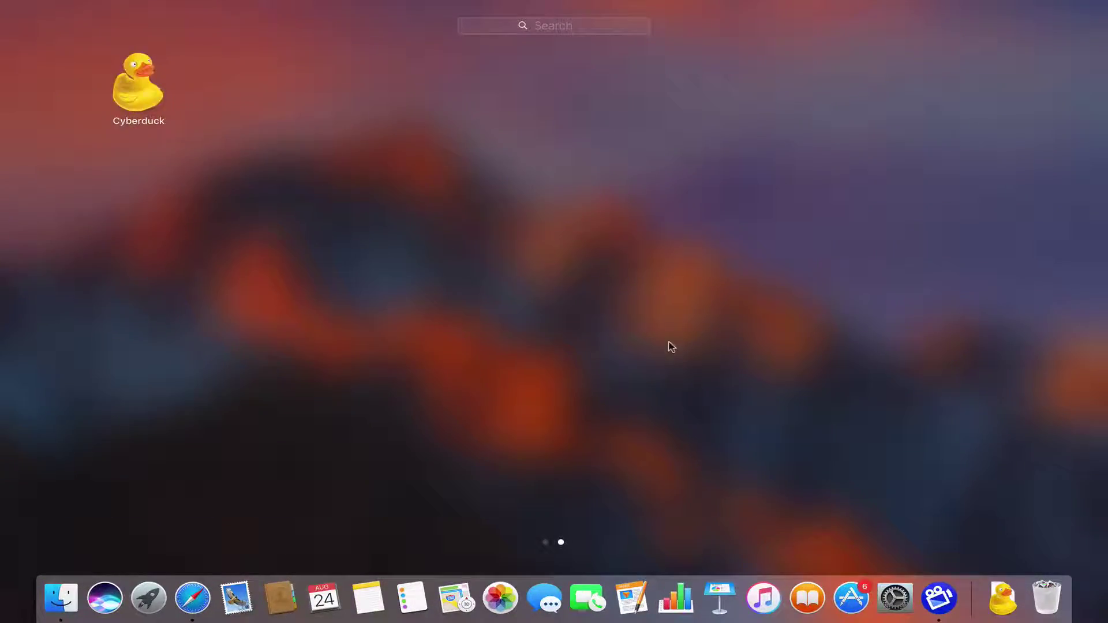
click(143, 94)
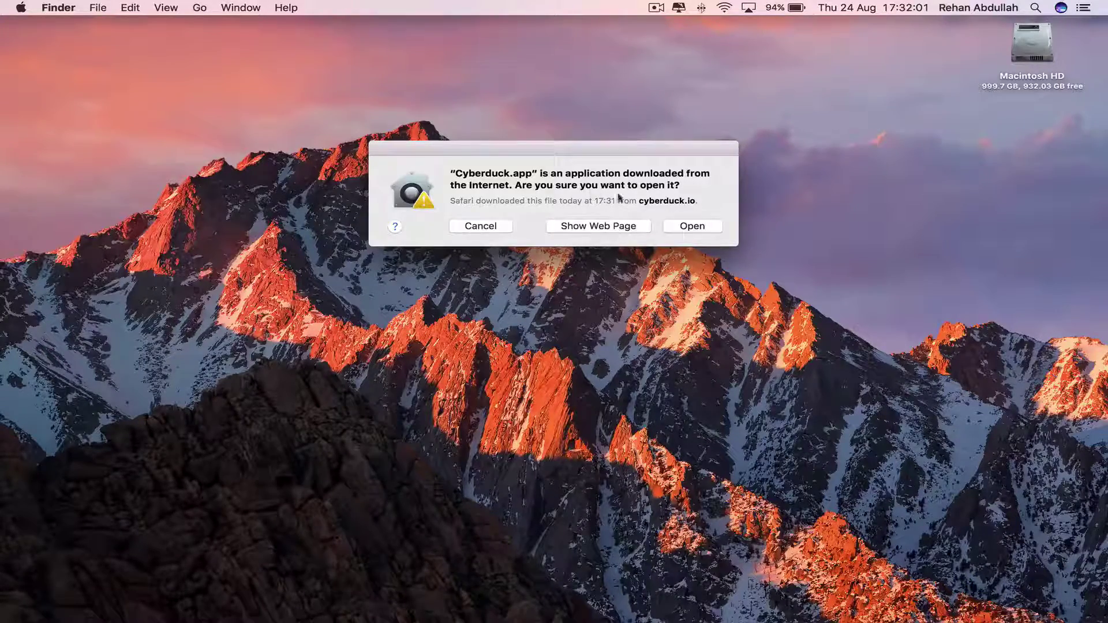
click(711, 228)
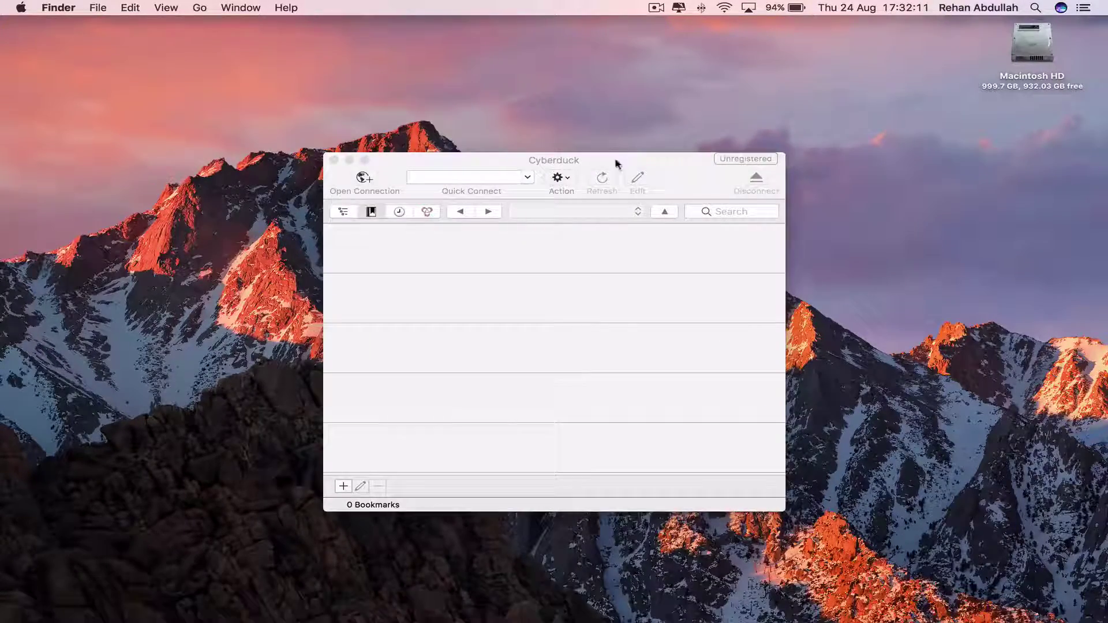
drag(616, 163, 548, 95)
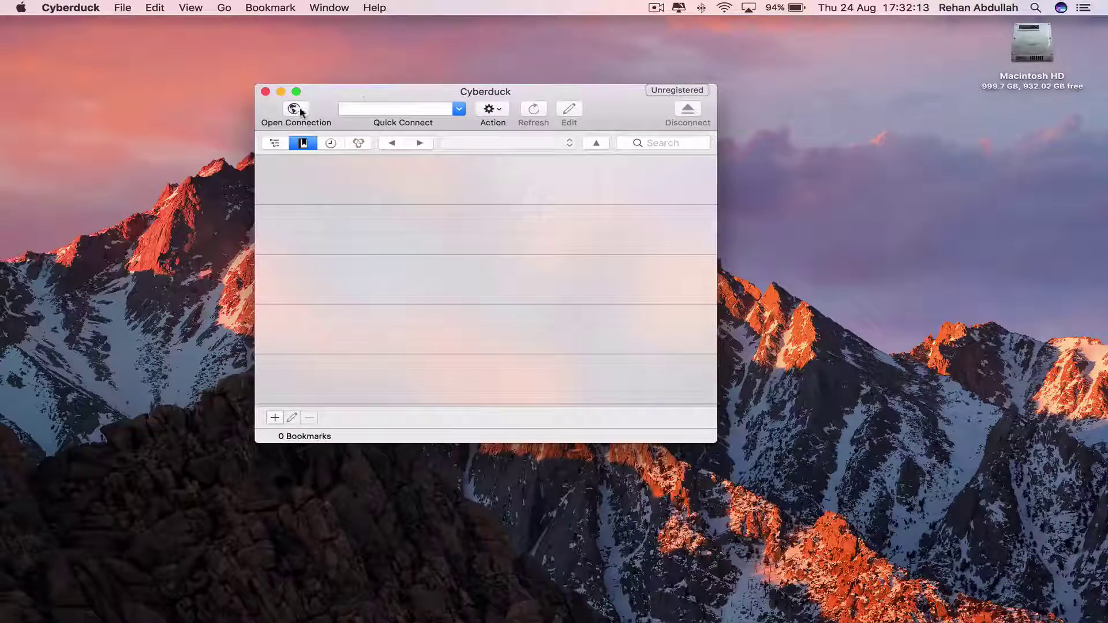
Open a new connection form with the protocol set to SFTP.
click(295, 110)
click(449, 153)
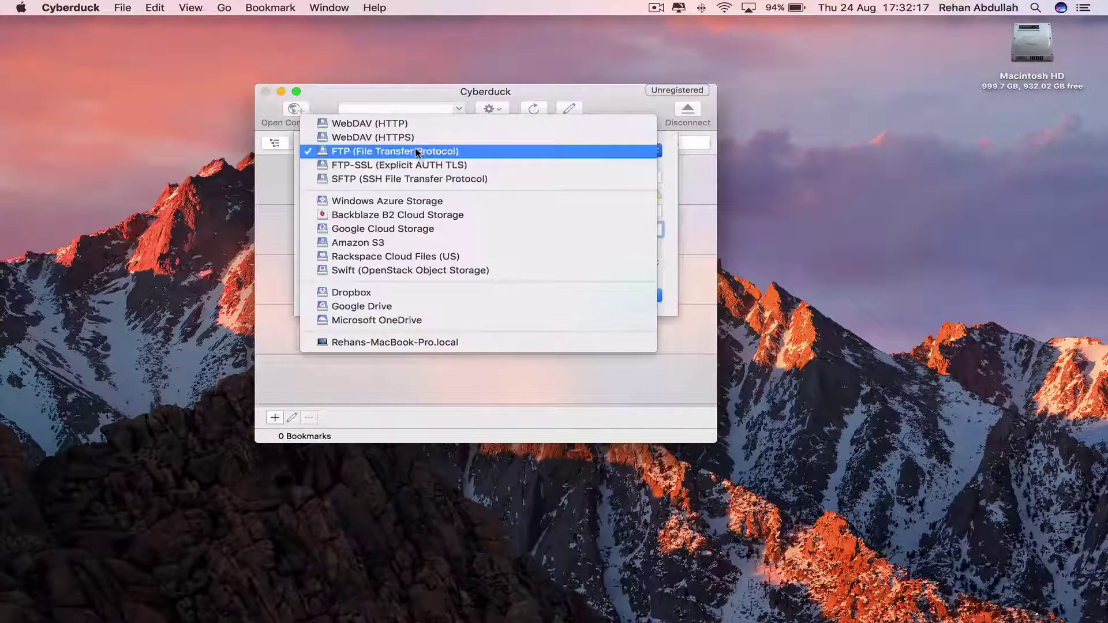
click(399, 179)
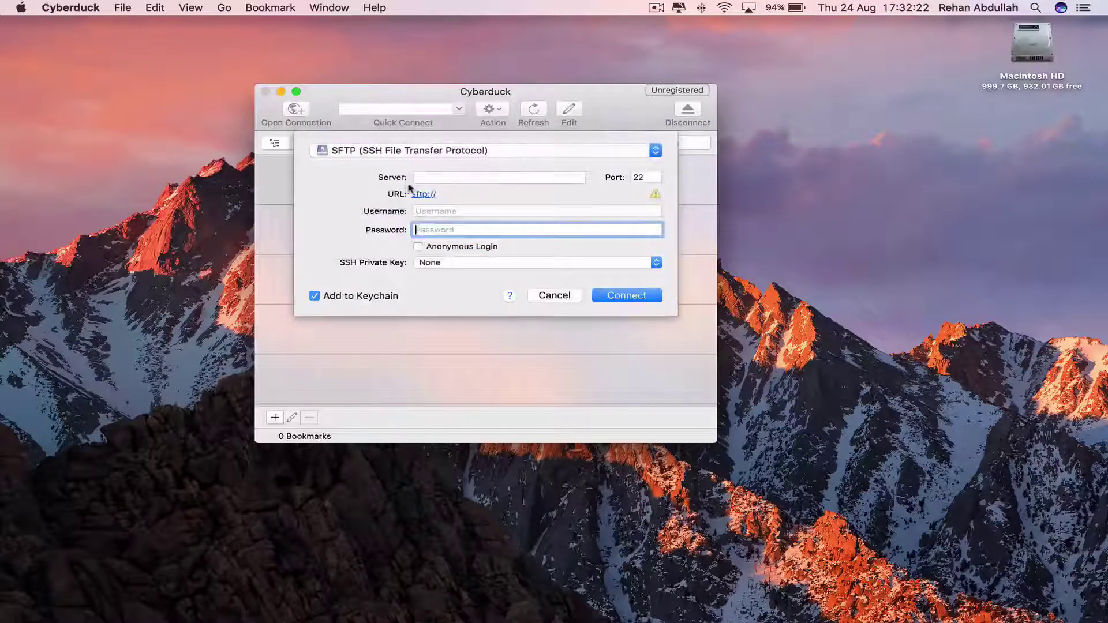
click(448, 176)
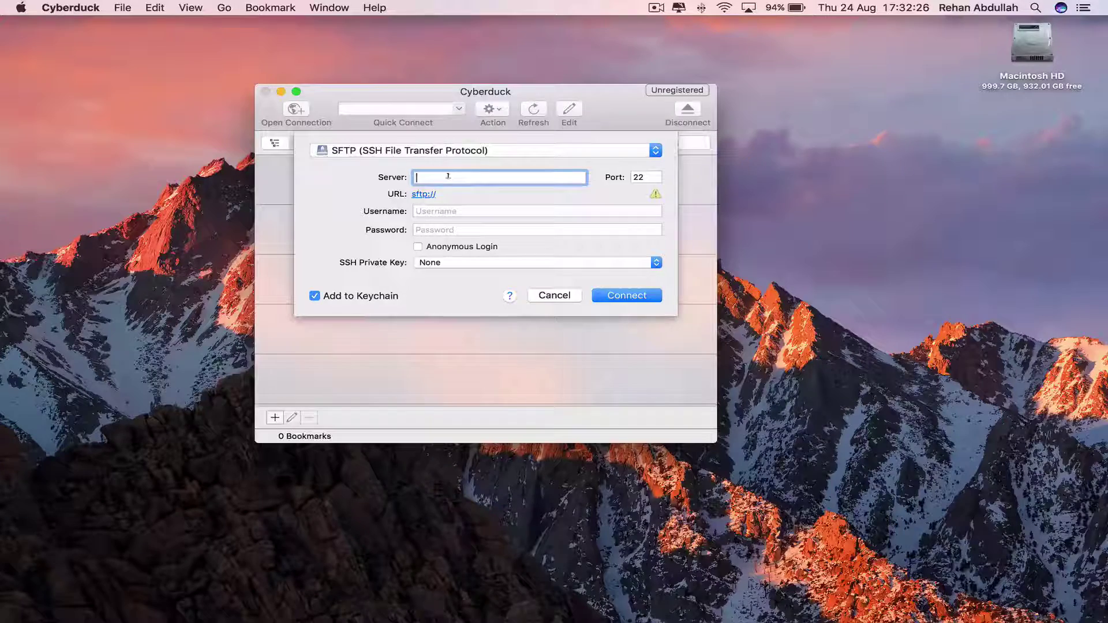
key(Tab)
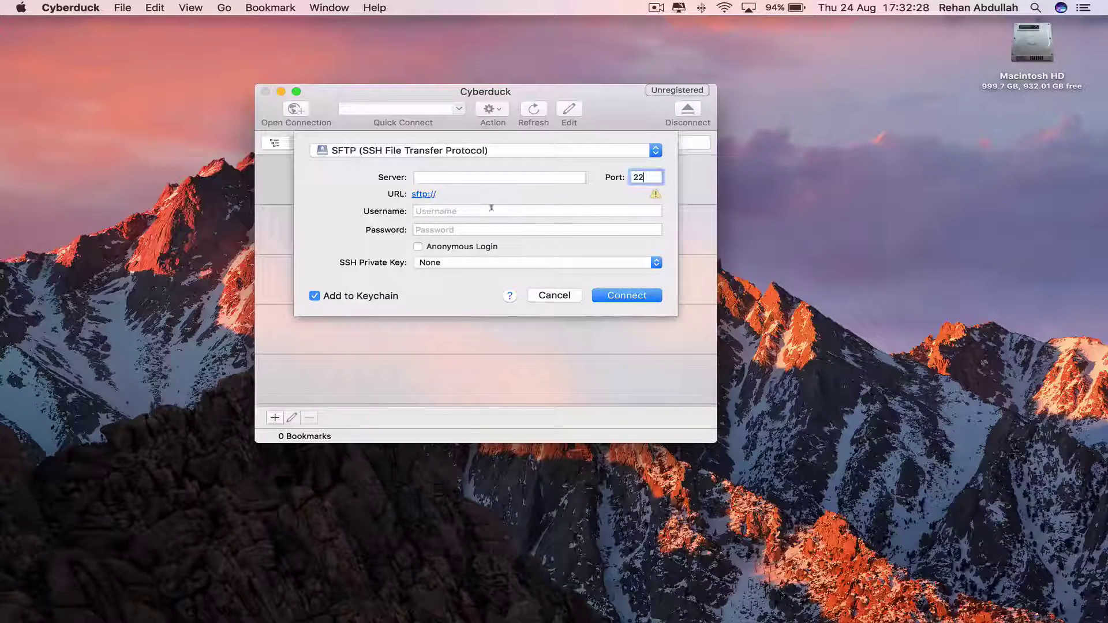
Check the port 22 and password fields, cancel the SFTP form, and quit Cyberduck.
click(487, 210)
click(467, 229)
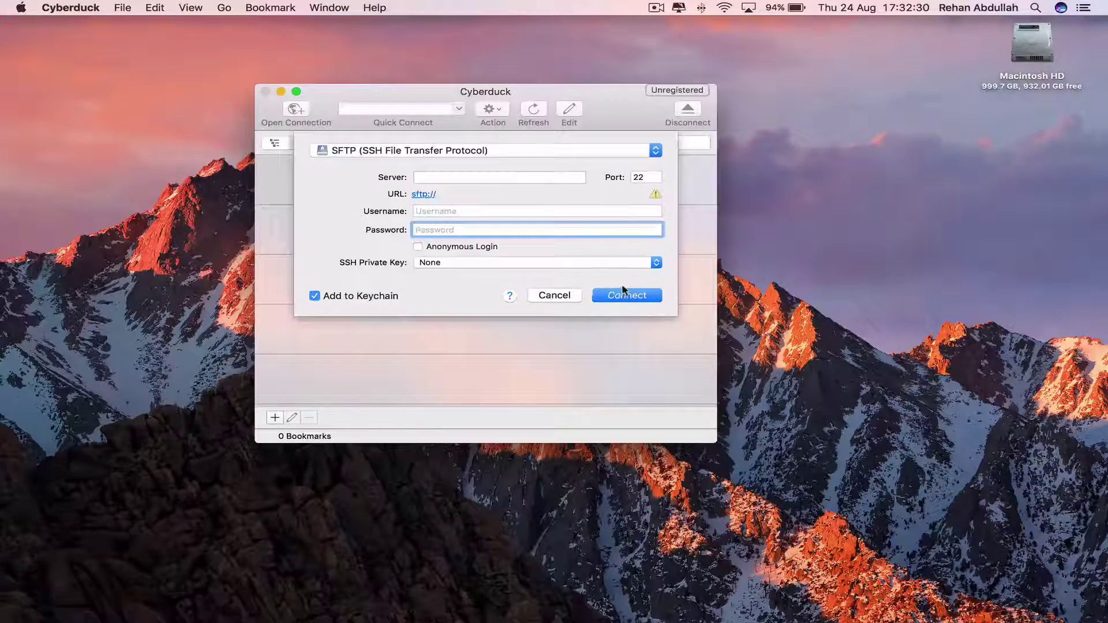
click(578, 300)
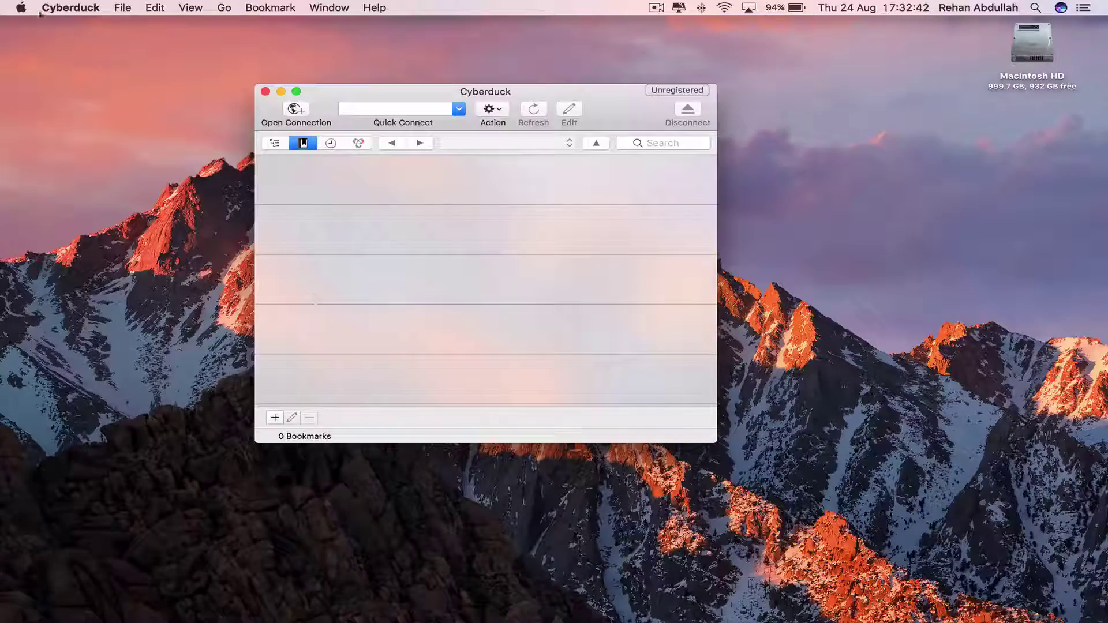
click(69, 7)
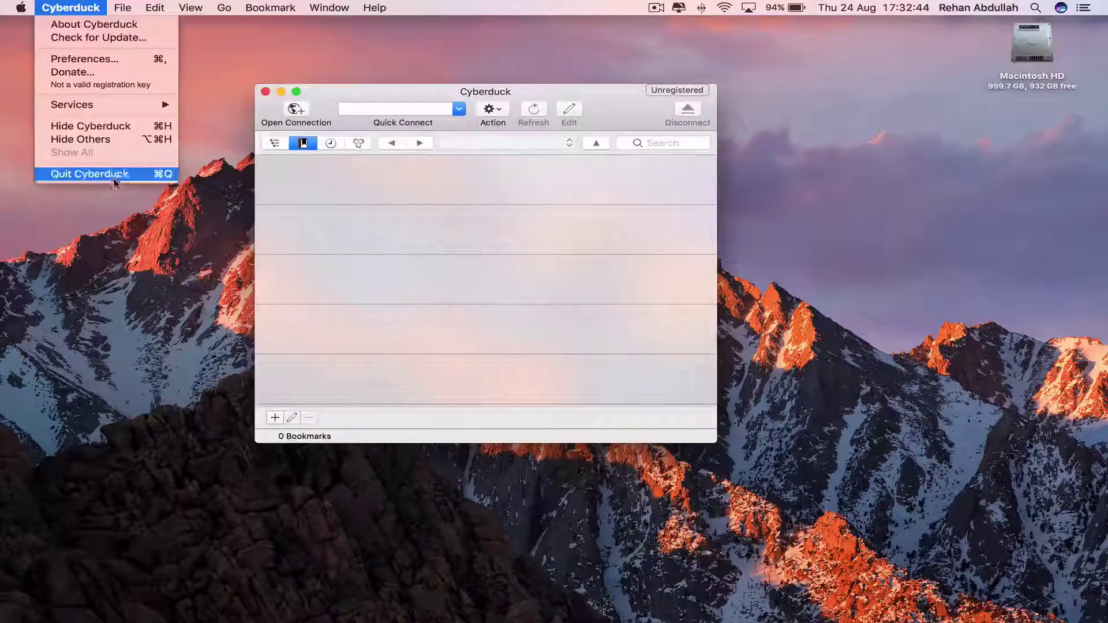
click(78, 178)
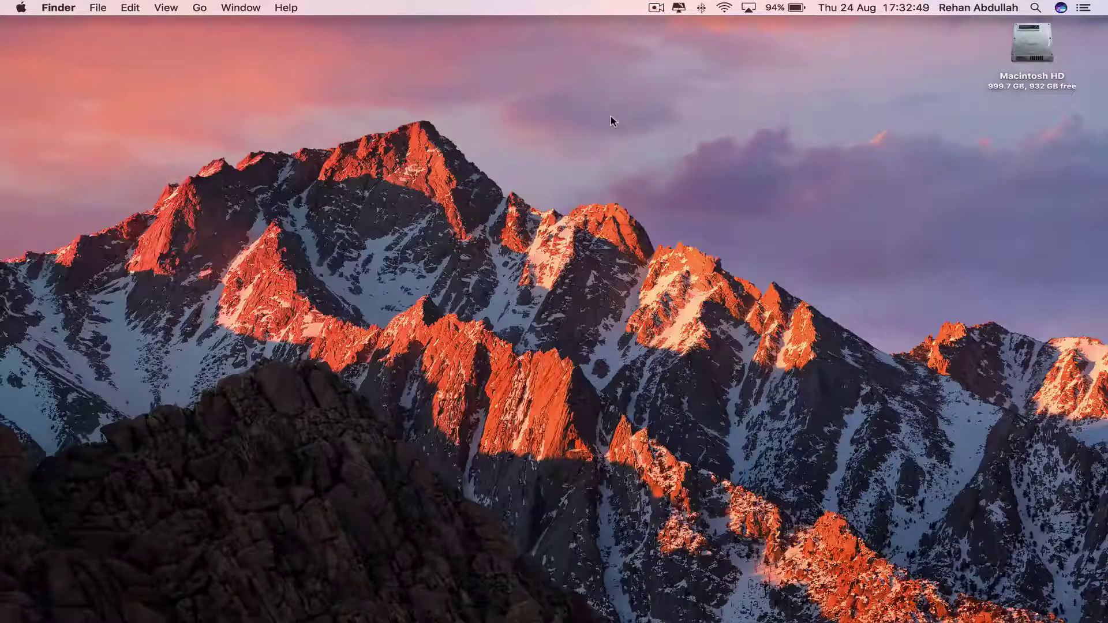